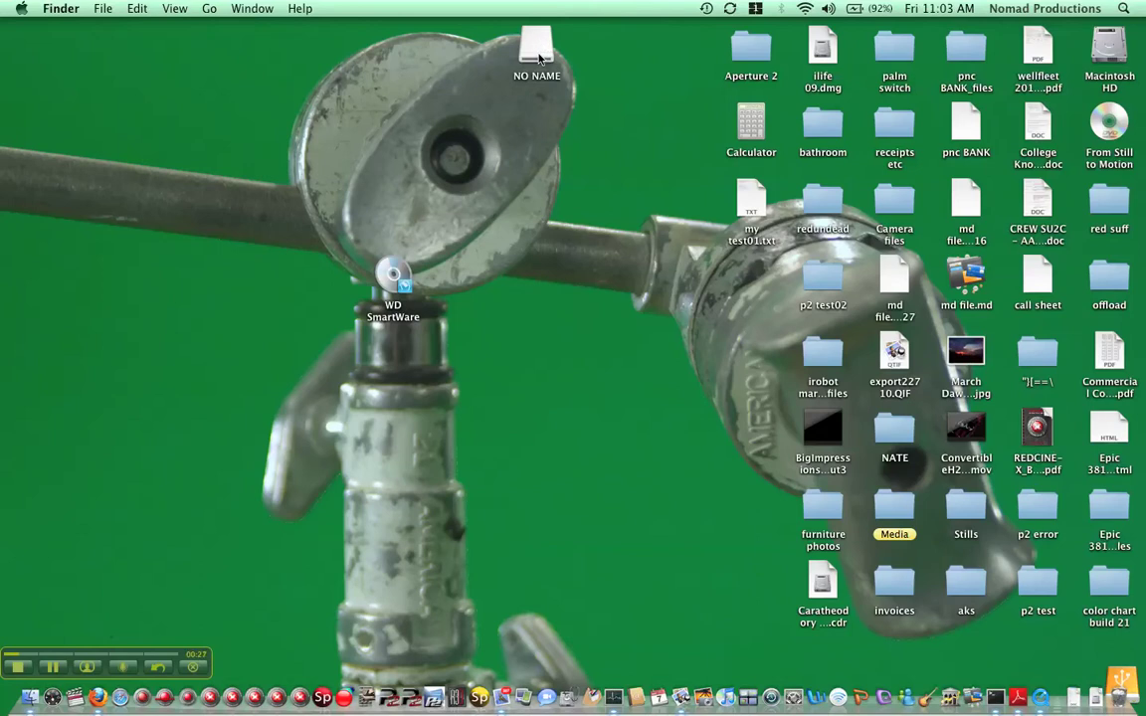
# Reposition a drive icon so NO NAME, WD SmartWare and Silver 500 all show on the desktop.
pyautogui.moveTo(539, 60); pyautogui.dragTo(537, 137)
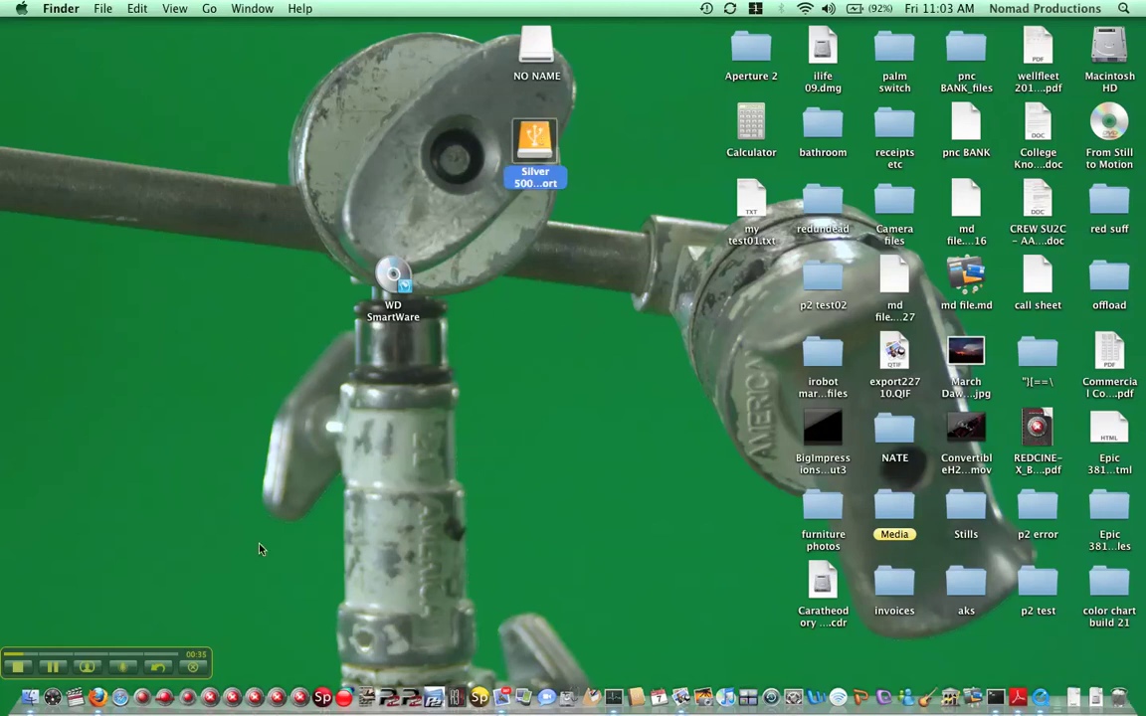
# Launch ShotPut Pro and remove the old test 2 offload destination in Settings.
pyautogui.click(344, 697)
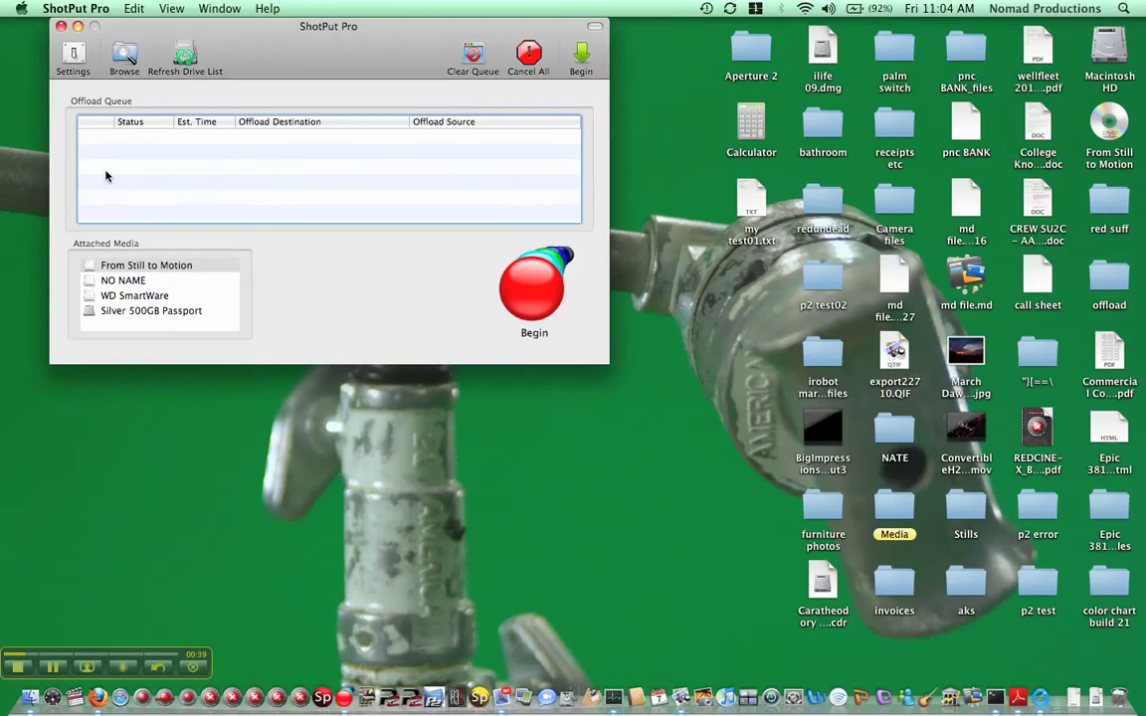
pyautogui.click(78, 55)
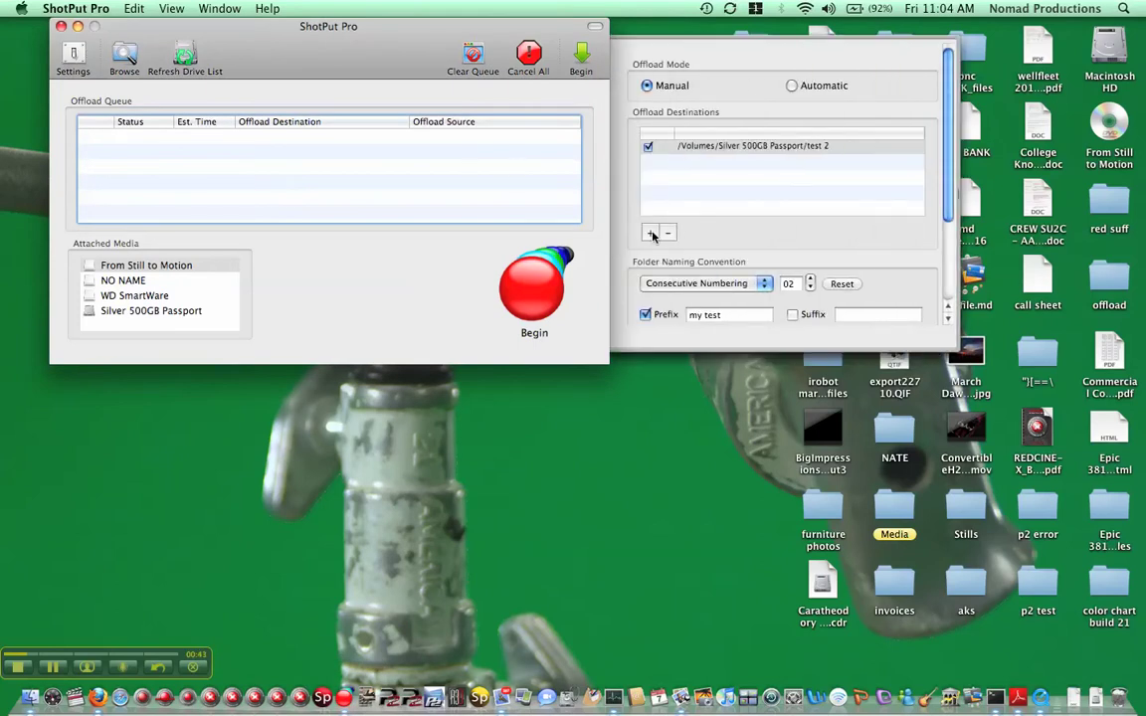
pyautogui.click(667, 234)
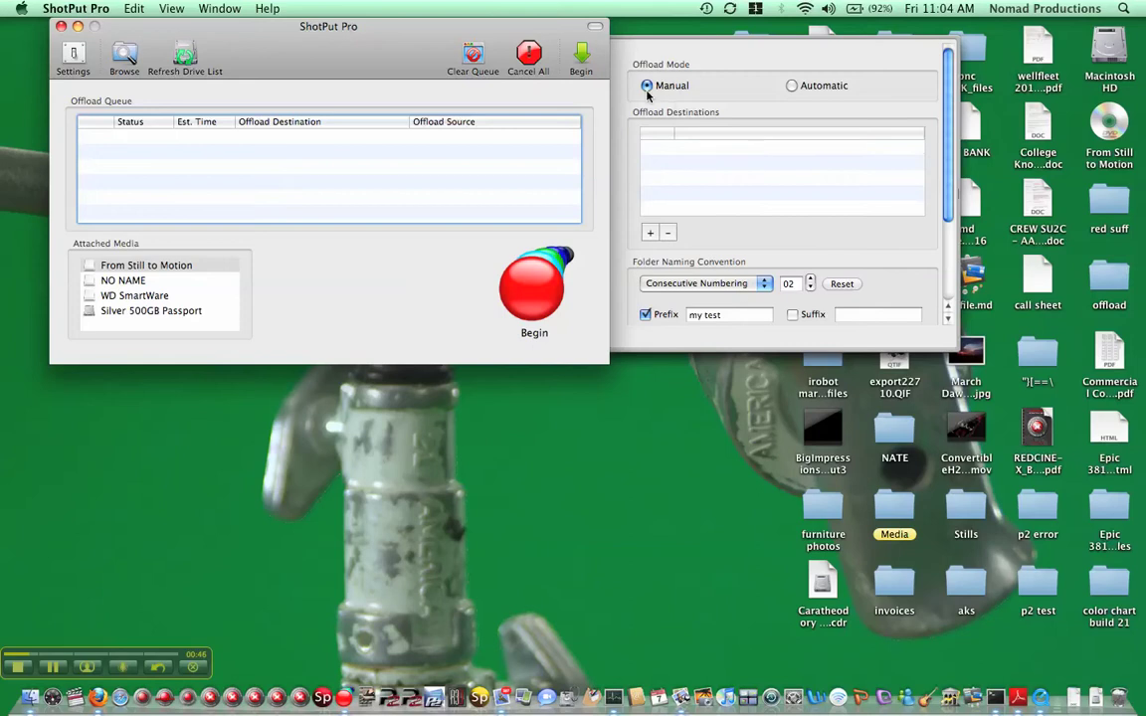
# Add a new 'my test' folder on the Silver 500GB Passport as the offload destination.
pyautogui.click(649, 232)
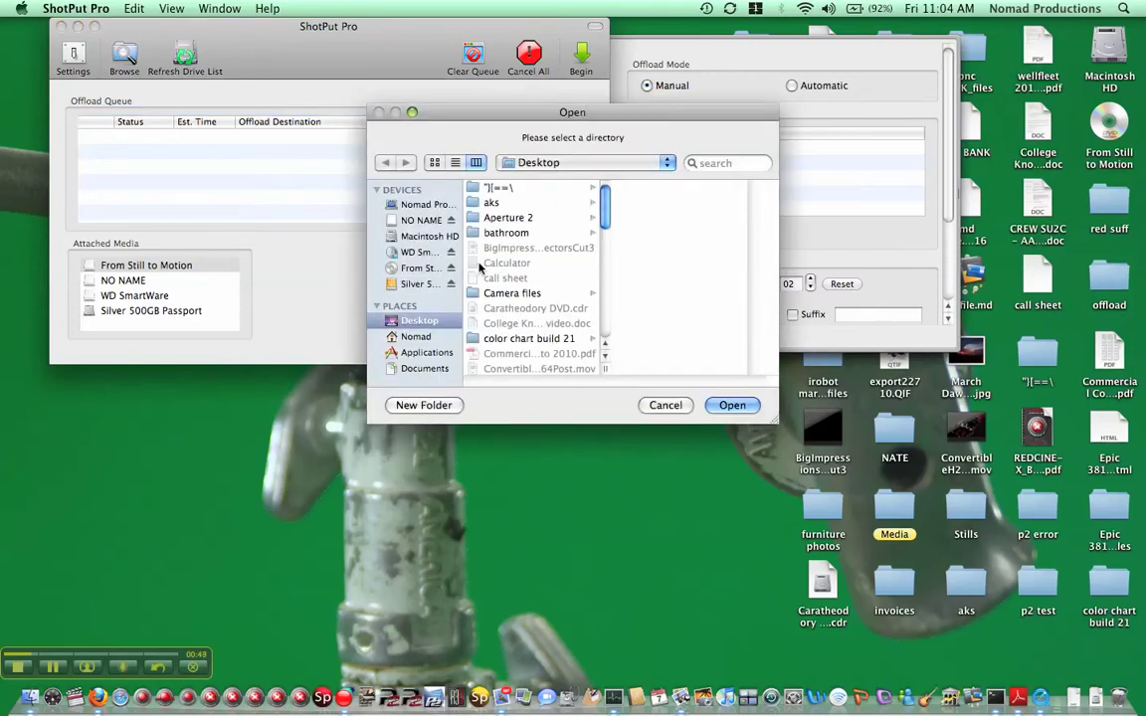
pyautogui.click(411, 284)
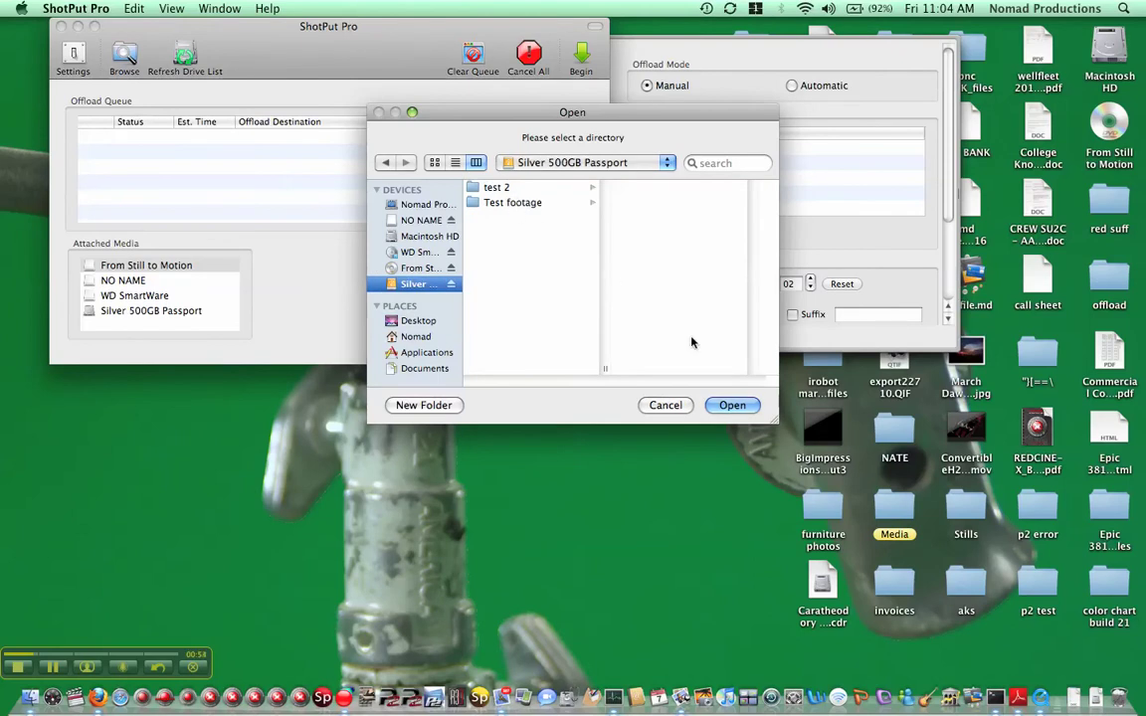
pyautogui.click(429, 404)
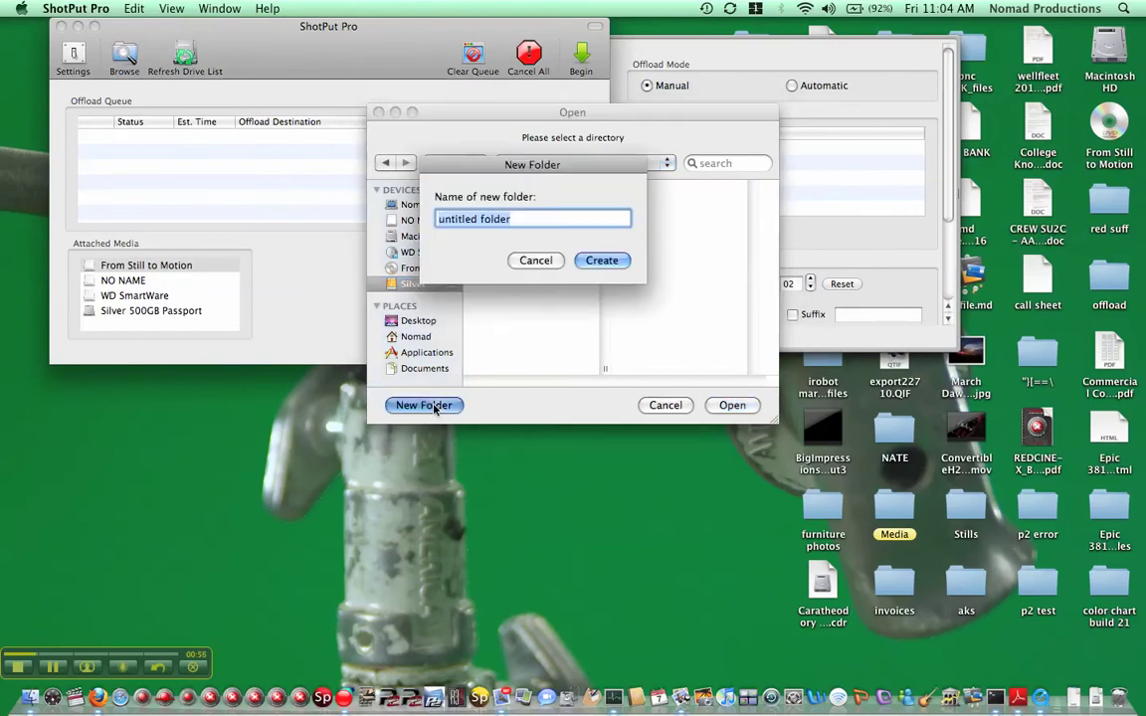
pyautogui.write('my test')
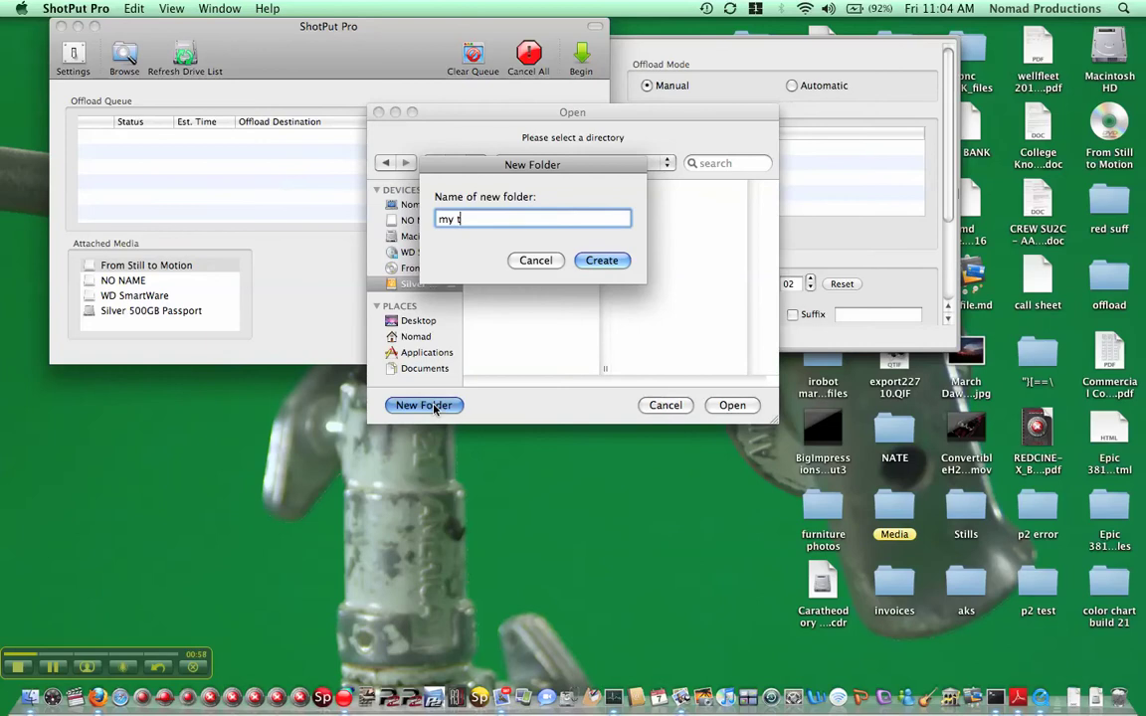
pyautogui.click(604, 260)
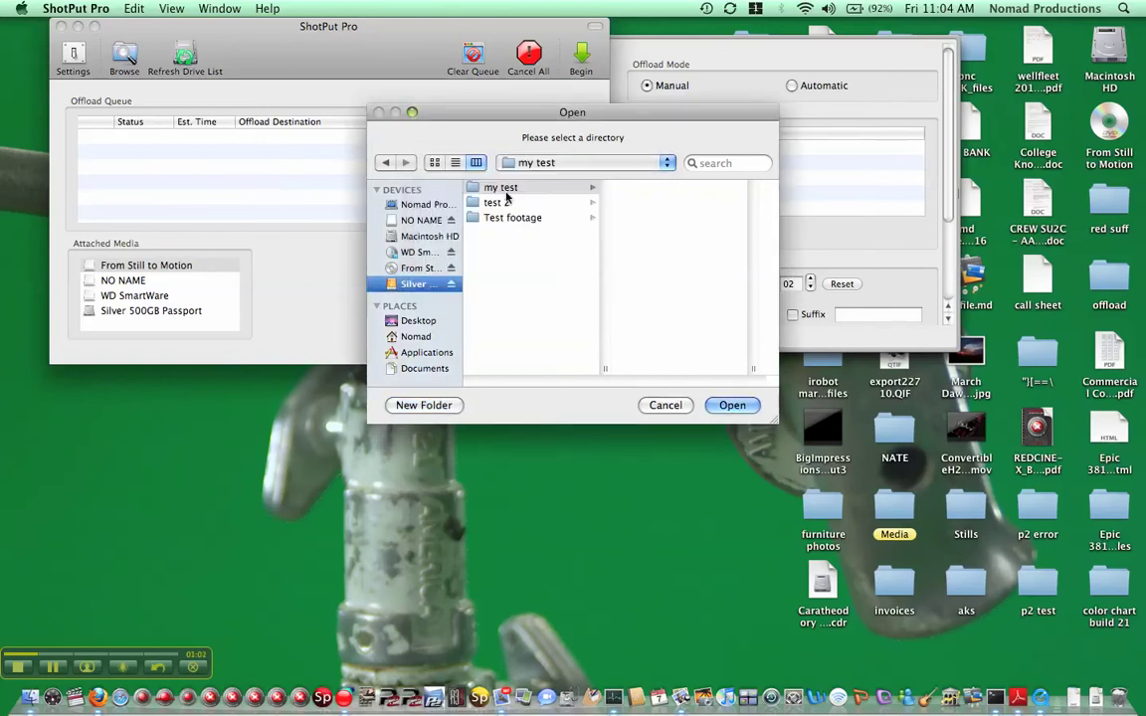
pyautogui.click(732, 405)
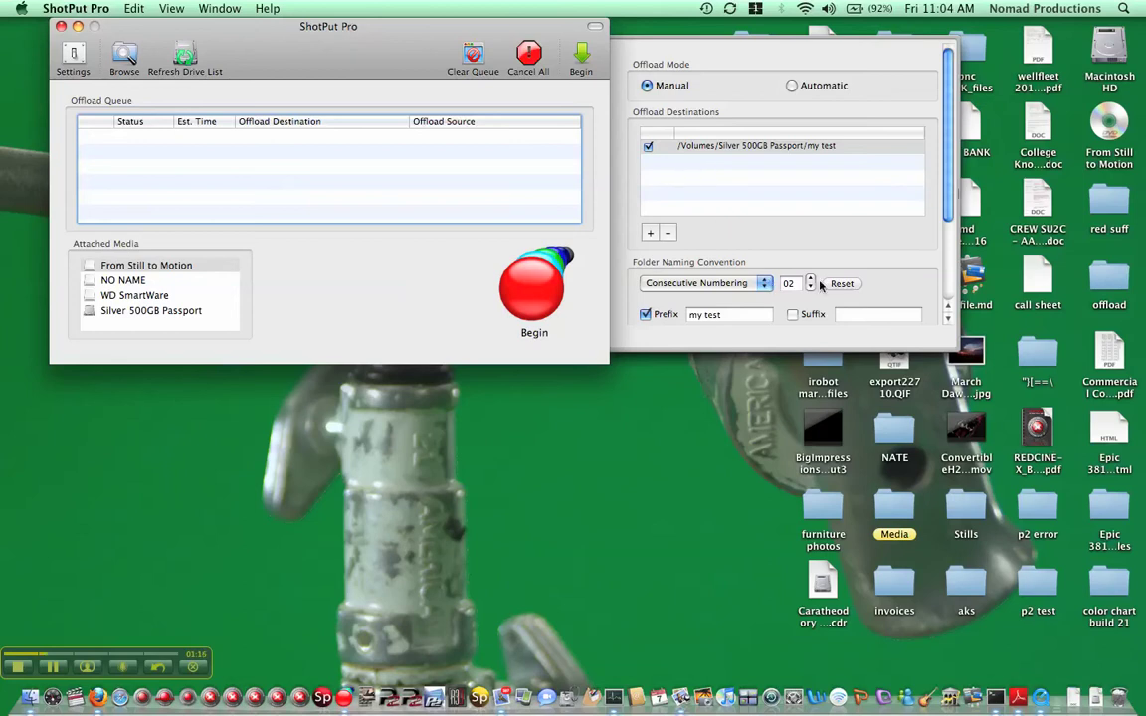
# Keep consecutive folder numbering, reset the counter to 01, and change the prefix to 'transfer test'.
pyautogui.click(762, 285)
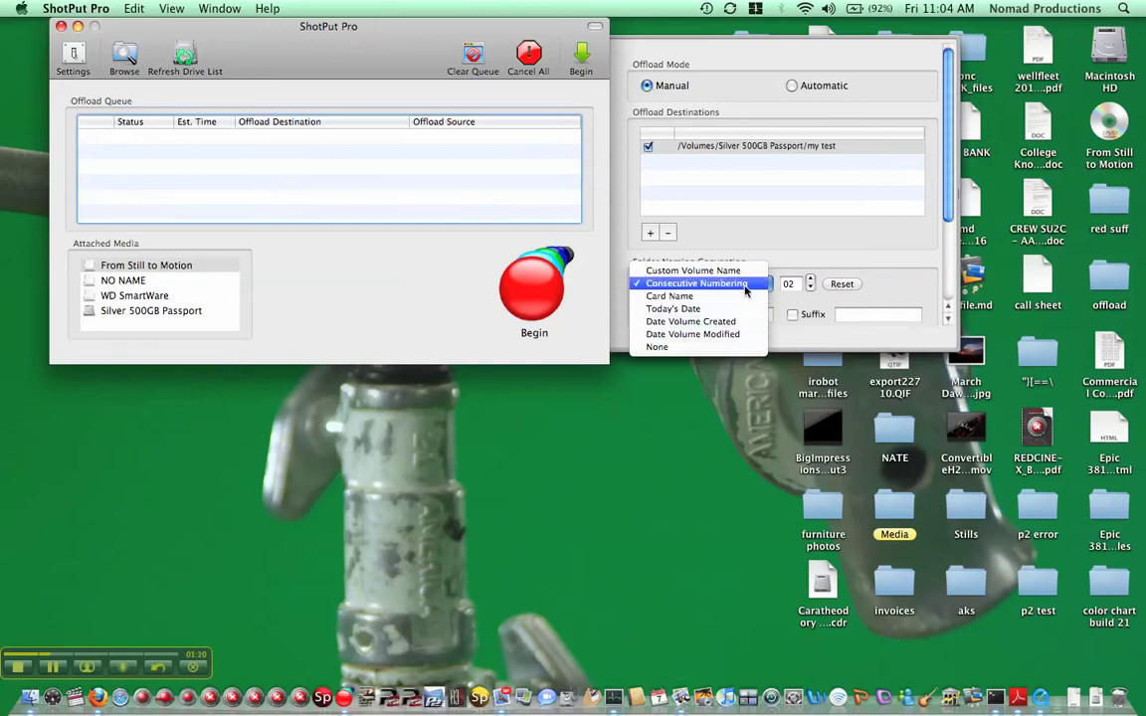
pyautogui.click(745, 284)
pyautogui.click(842, 284)
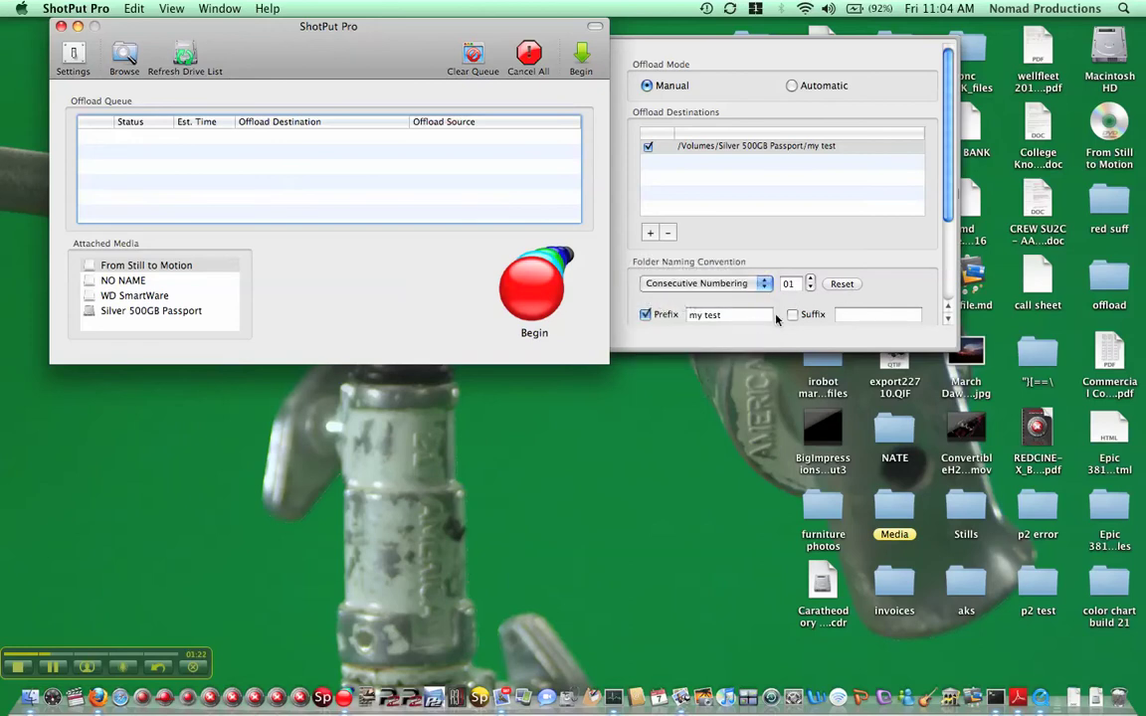
pyautogui.click(696, 315)
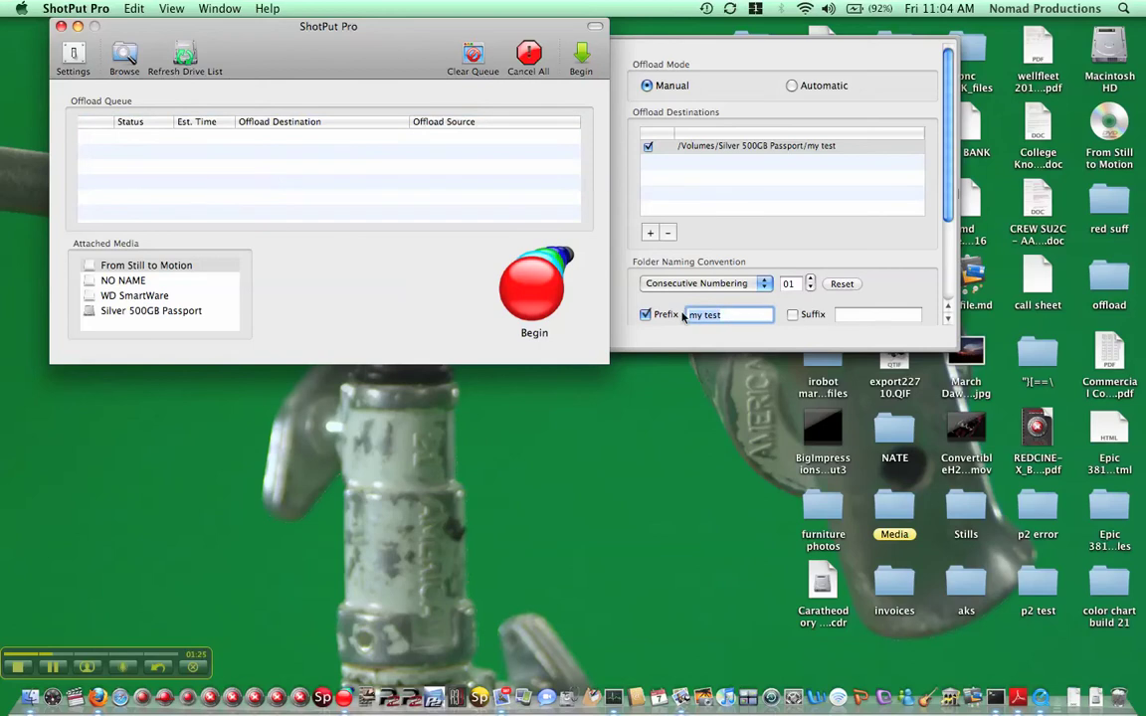
pyautogui.write('transfer test')
pyautogui.scroll(-3, 952, 214)
pyautogui.scroll(3, 952, 214)
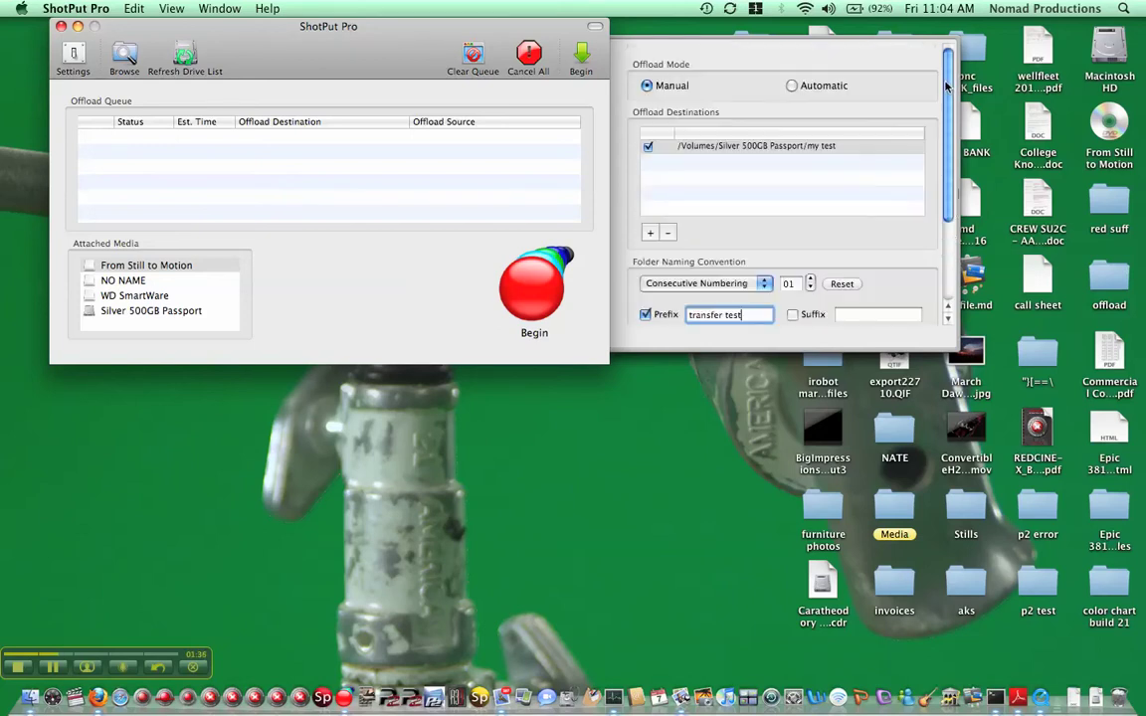
# Enable Automatically Eject Card and Play Sound in ShotPut Pro Preferences and close the window.
pyautogui.click(73, 8)
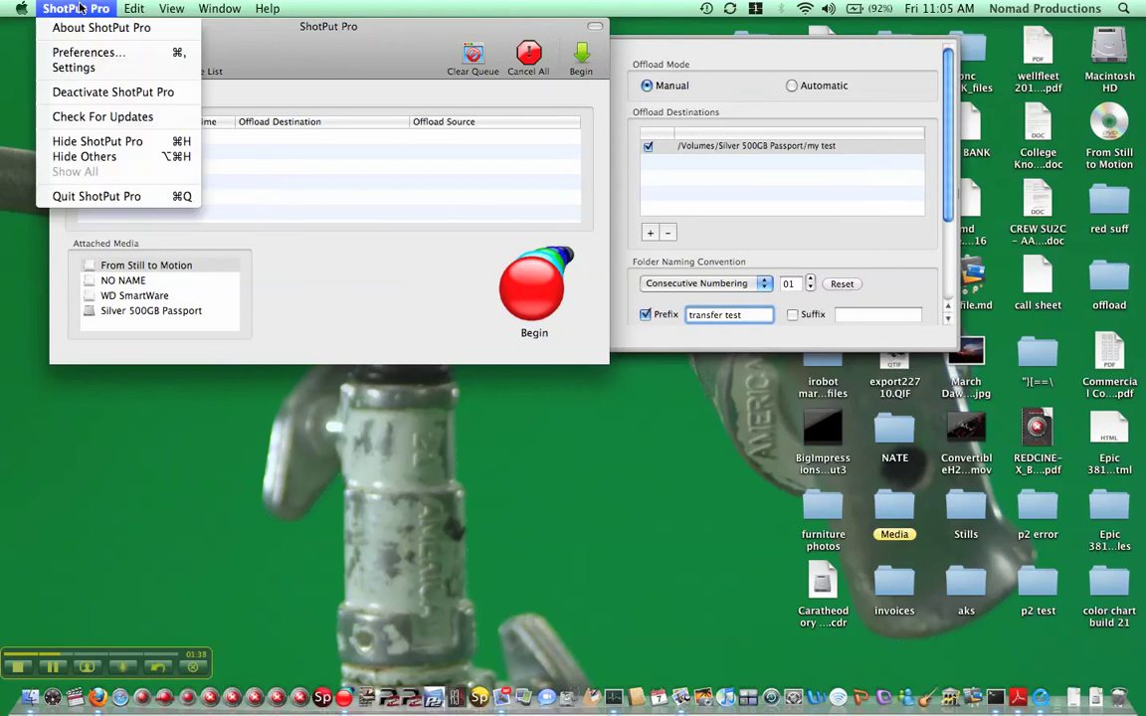
pyautogui.click(87, 52)
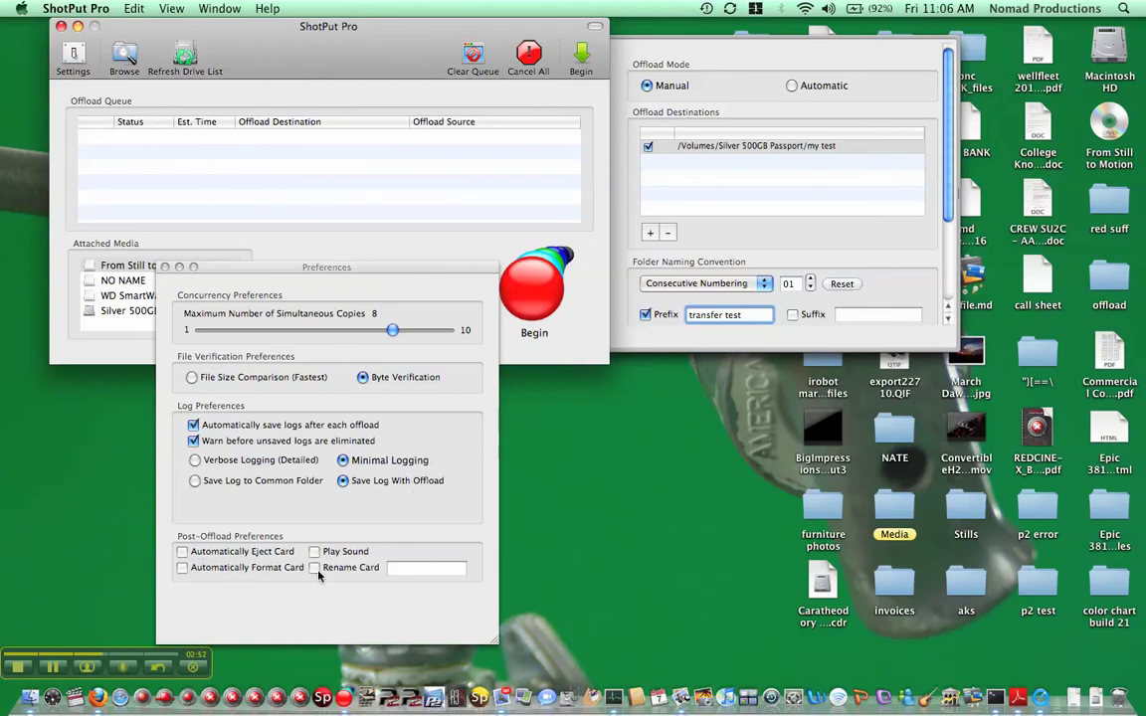
pyautogui.click(183, 555)
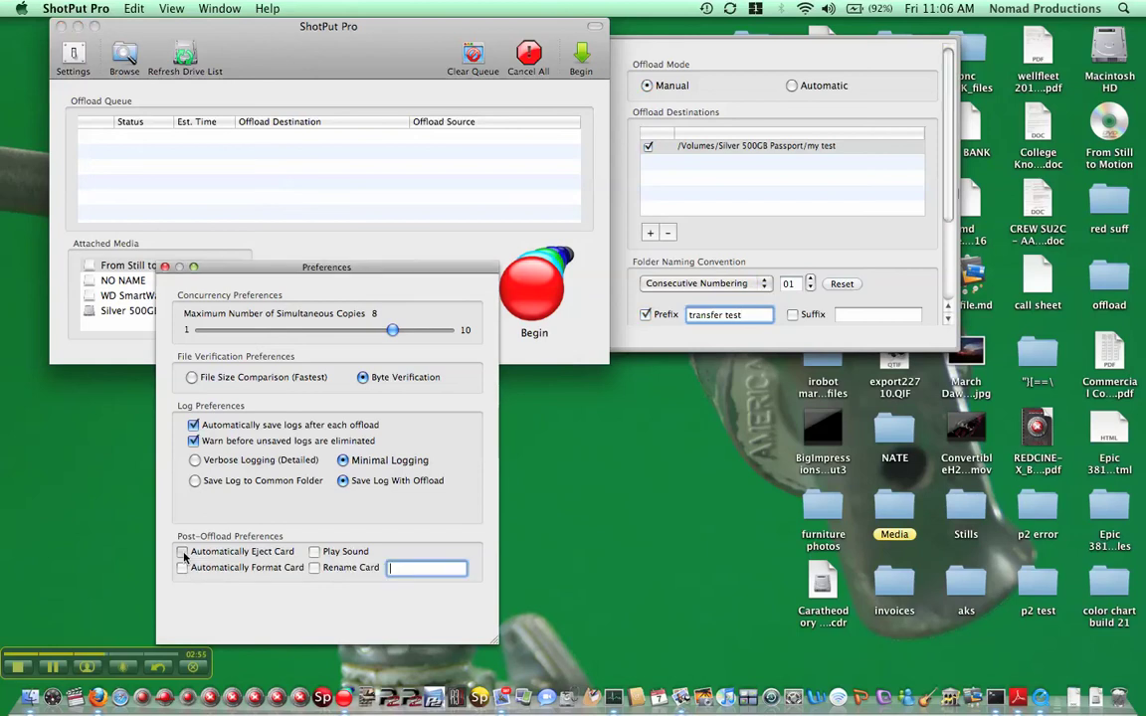
pyautogui.click(183, 553)
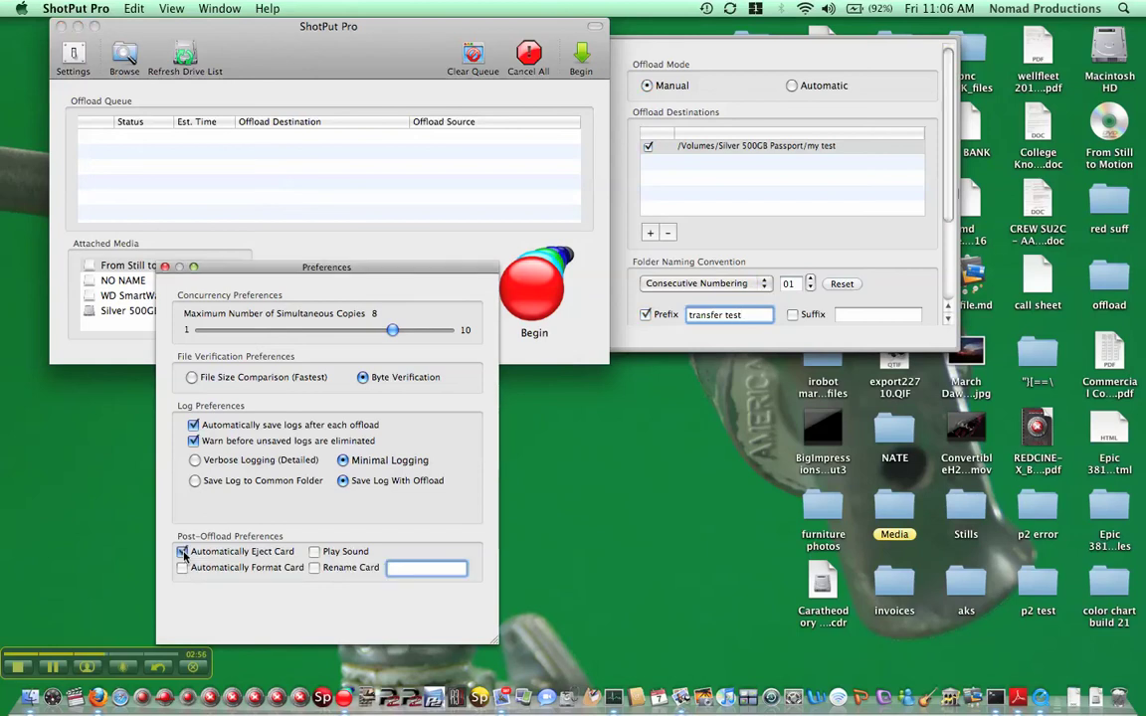
pyautogui.click(314, 551)
pyautogui.click(165, 267)
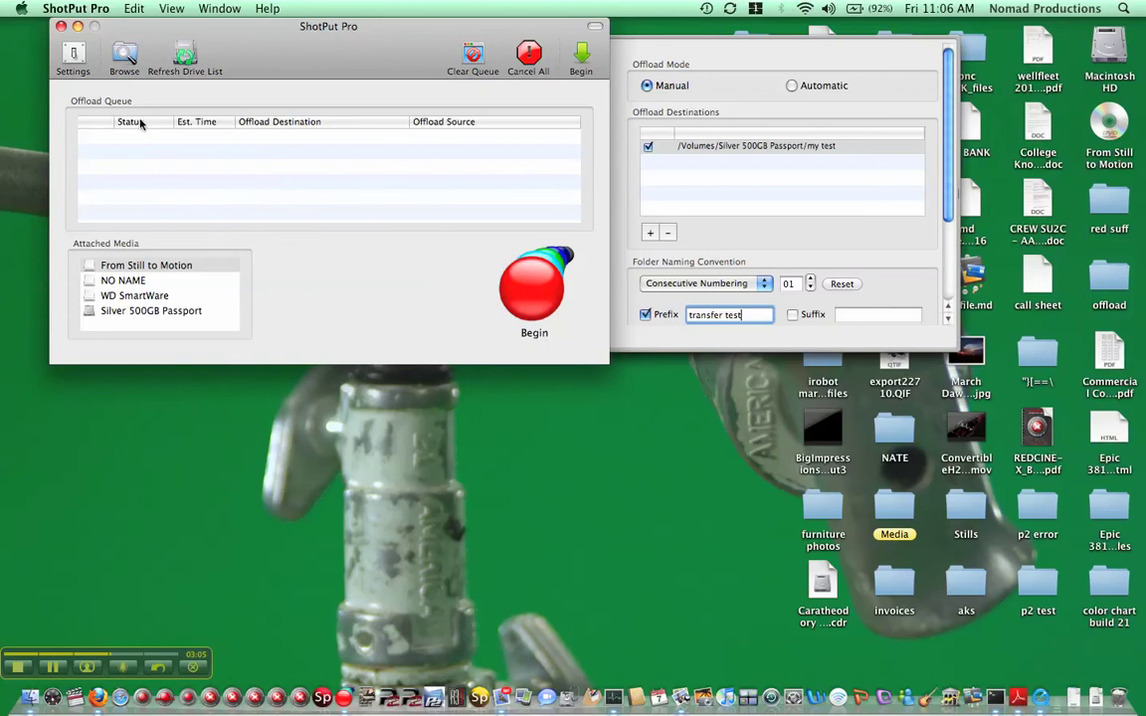
# Refresh the drive list and drag the NO NAME card into the Offload Queue.
pyautogui.click(187, 54)
pyautogui.moveTo(124, 284); pyautogui.dragTo(92, 141)
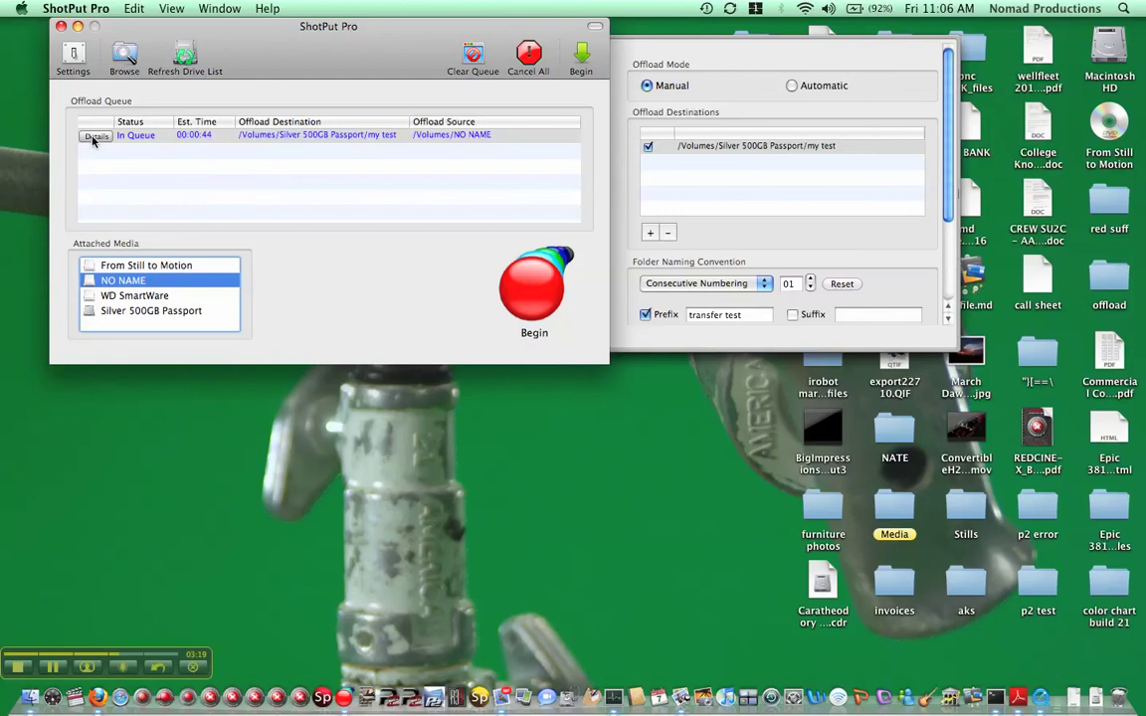
# Begin the offload and follow it until all 4 files show Offload Complete & Verified.
pyautogui.click(534, 309)
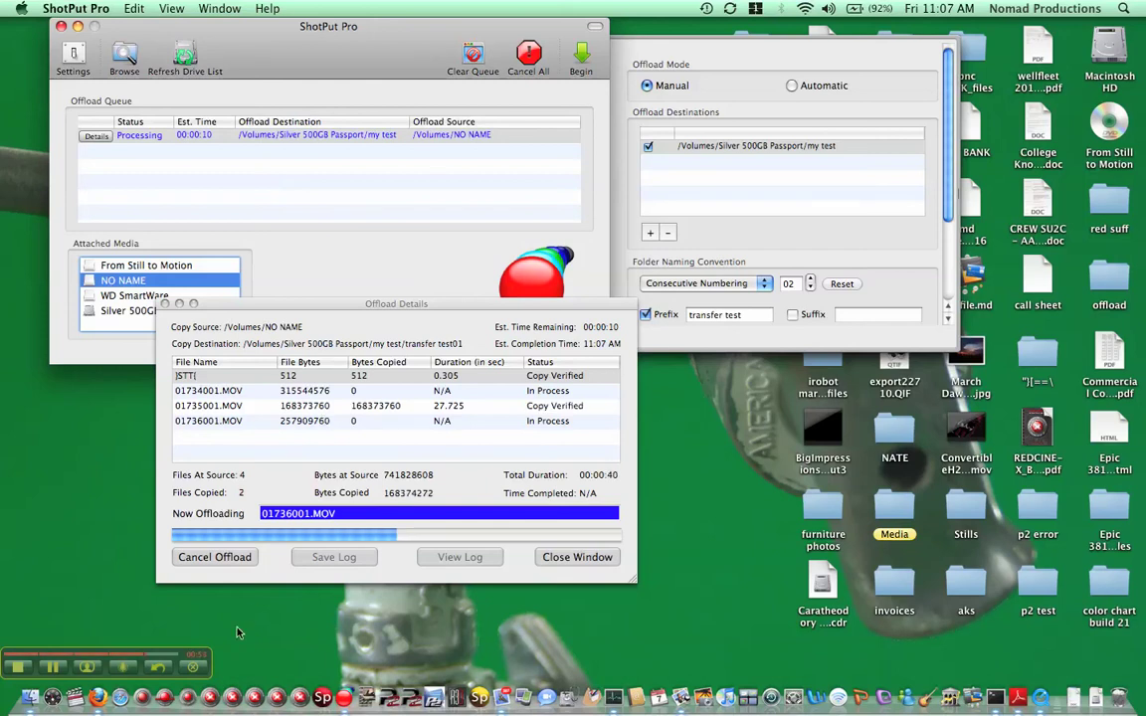
pyautogui.click(60, 671)
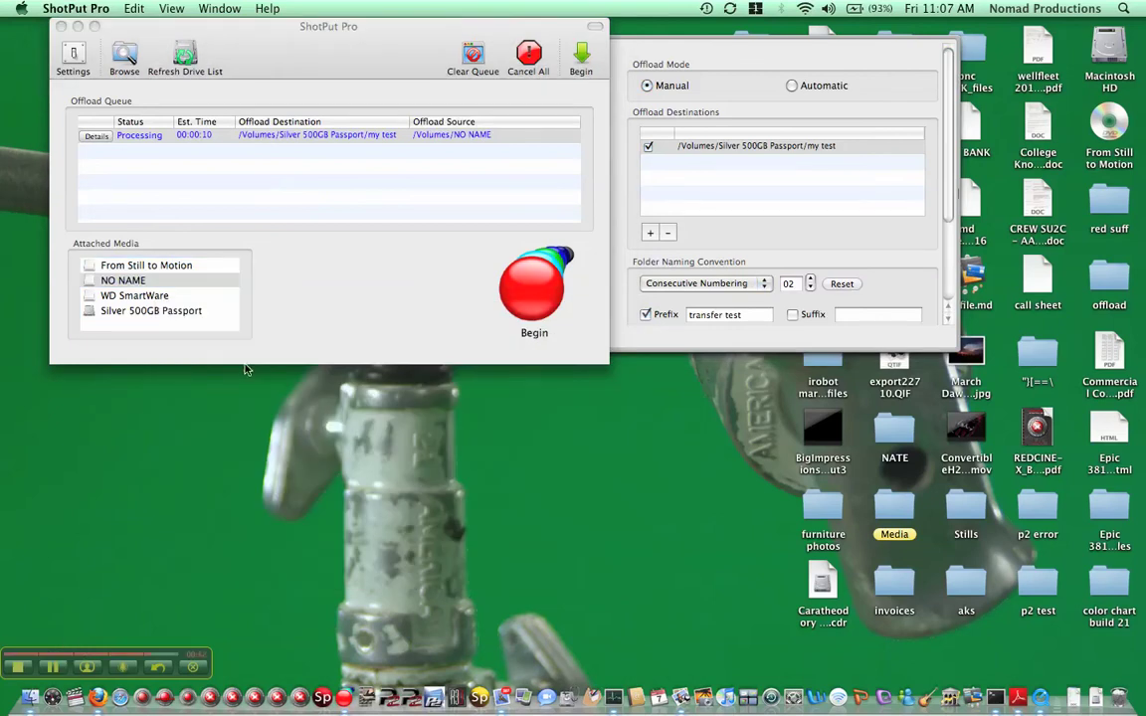
pyautogui.click(343, 318)
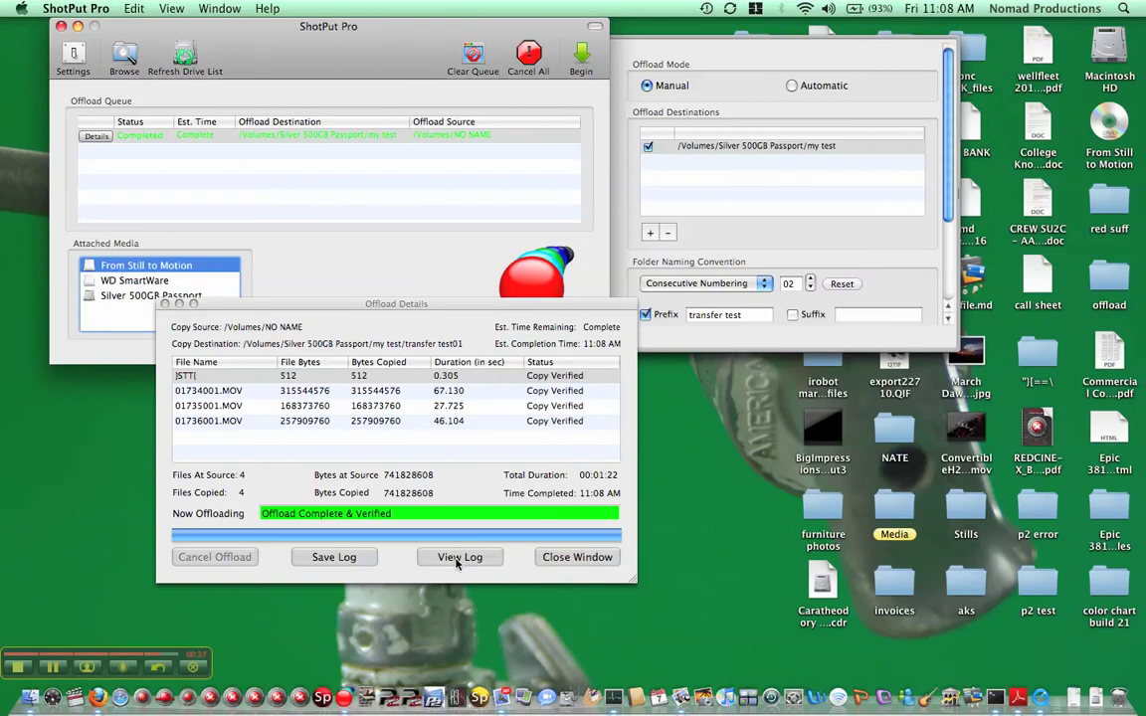
# Save the offload log as transfer test01.txt on the Desktop.
pyautogui.click(333, 557)
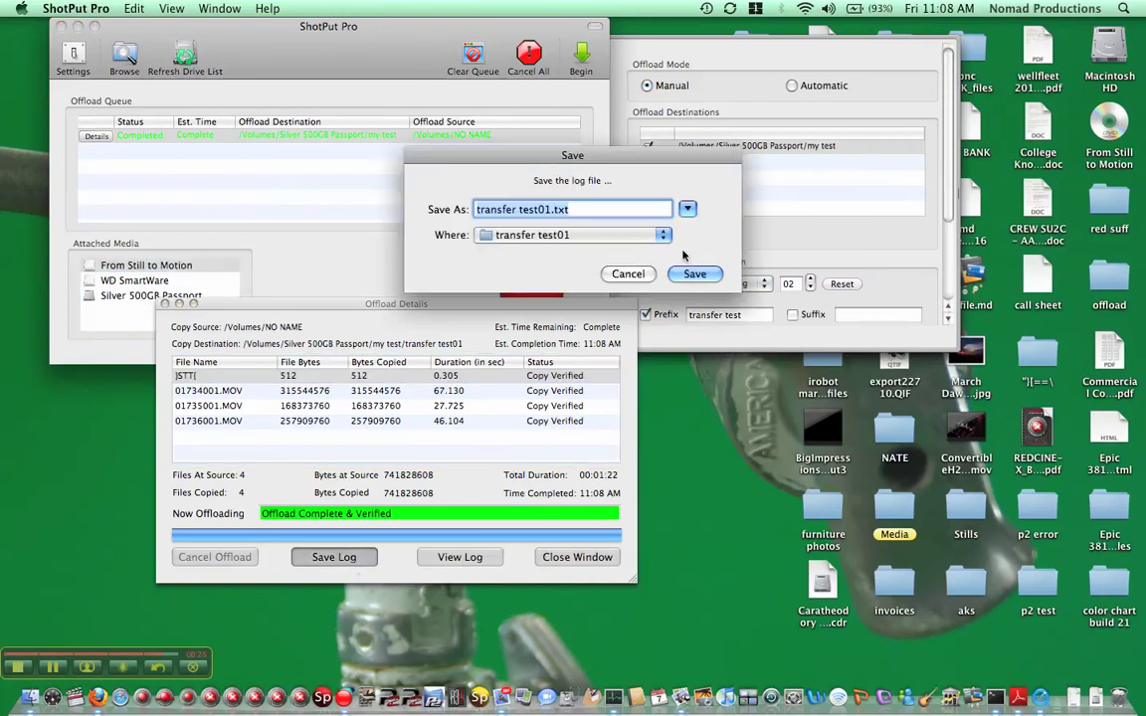
pyautogui.click(611, 234)
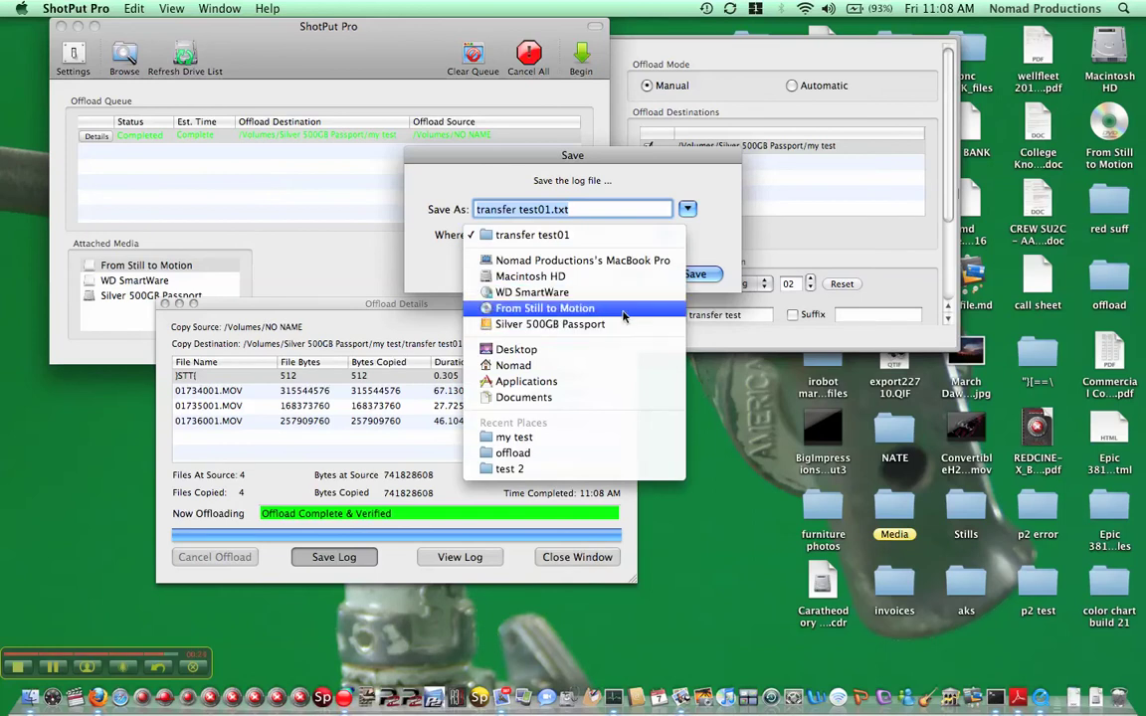
pyautogui.click(618, 349)
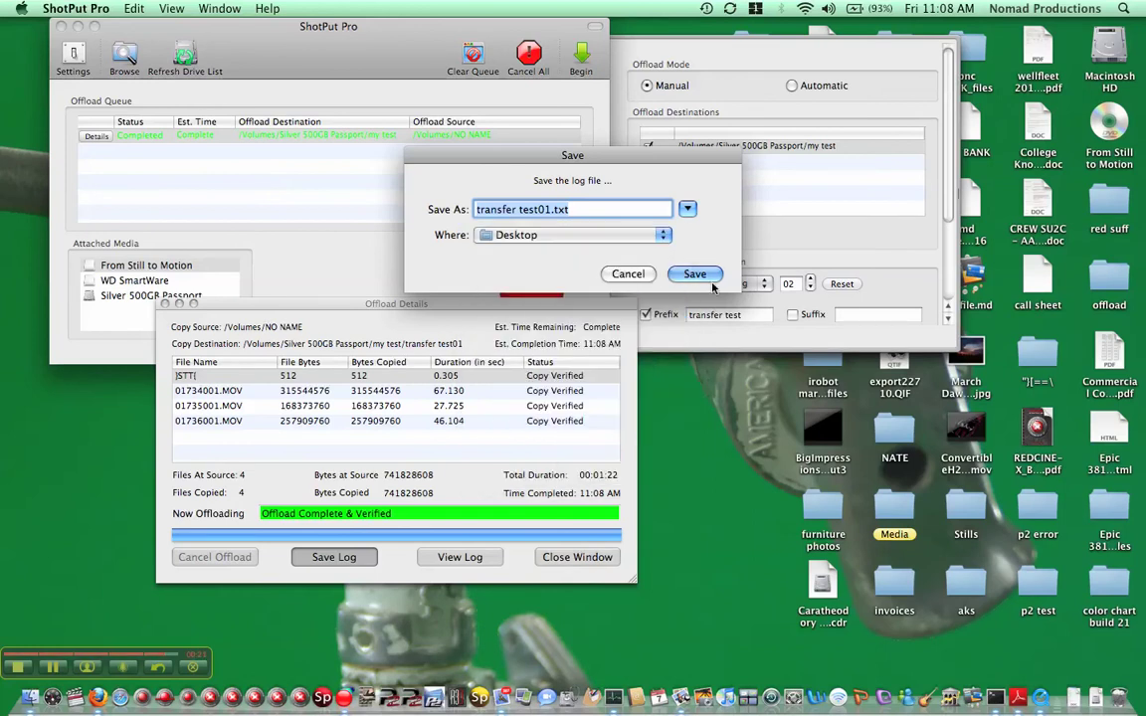
pyautogui.press('Return')
# Review the log summary, then close it and the Offload Details window.
pyautogui.click(459, 557)
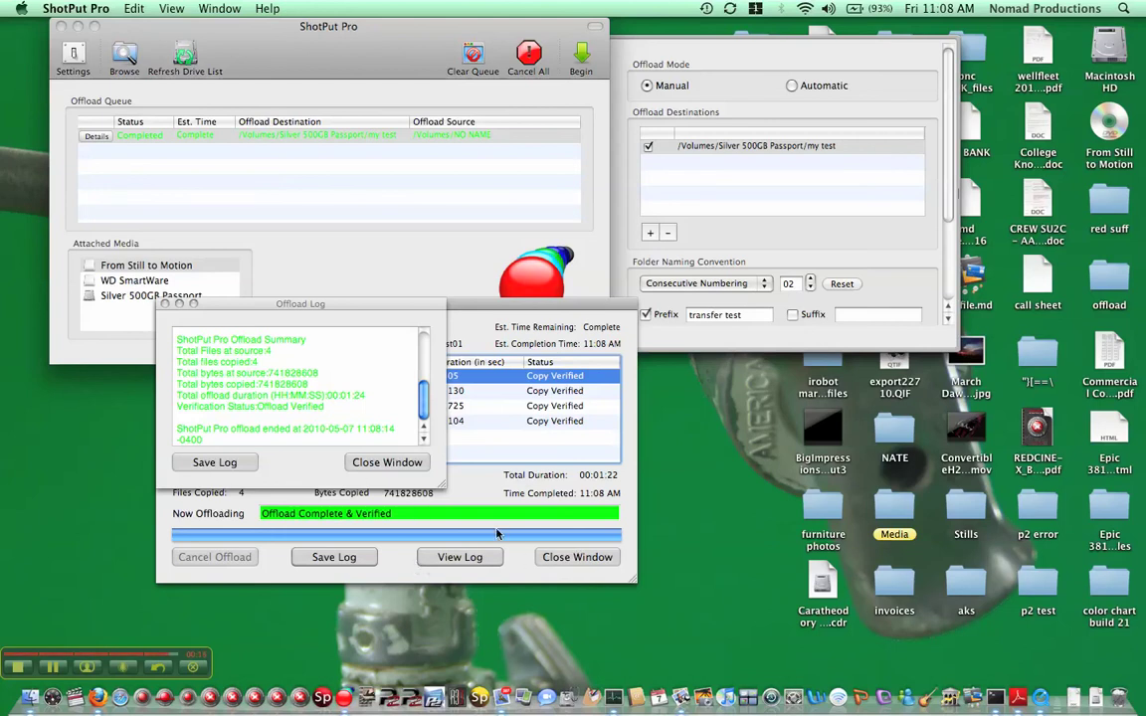
pyautogui.click(397, 462)
pyautogui.click(569, 559)
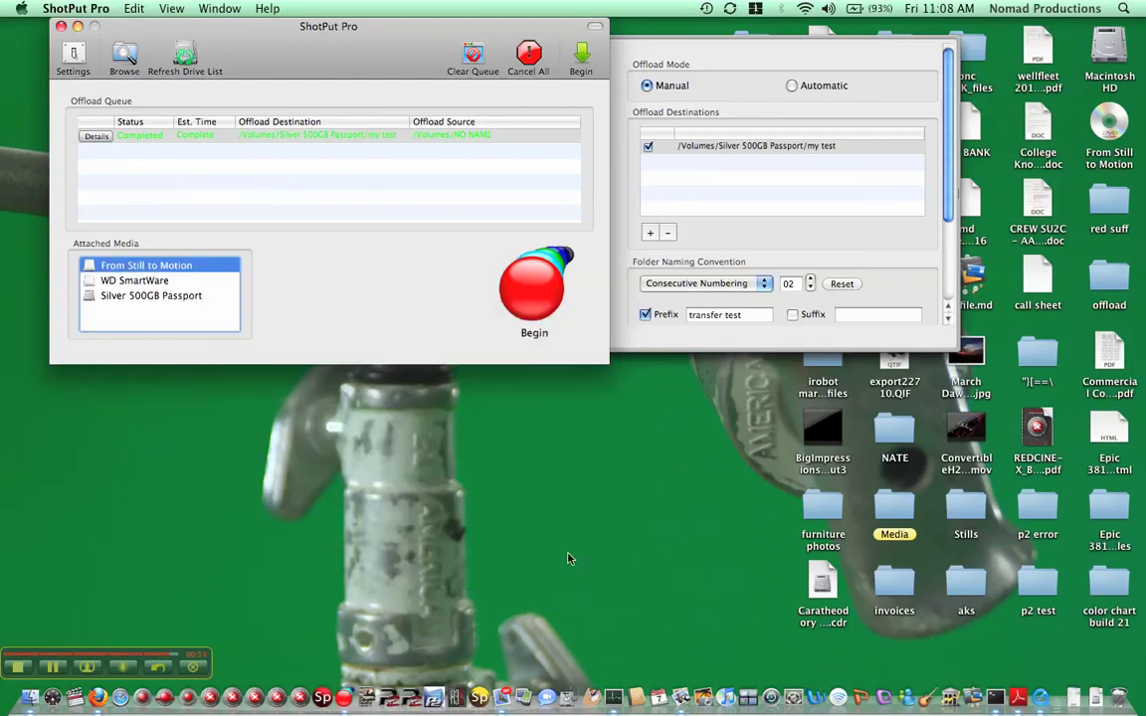